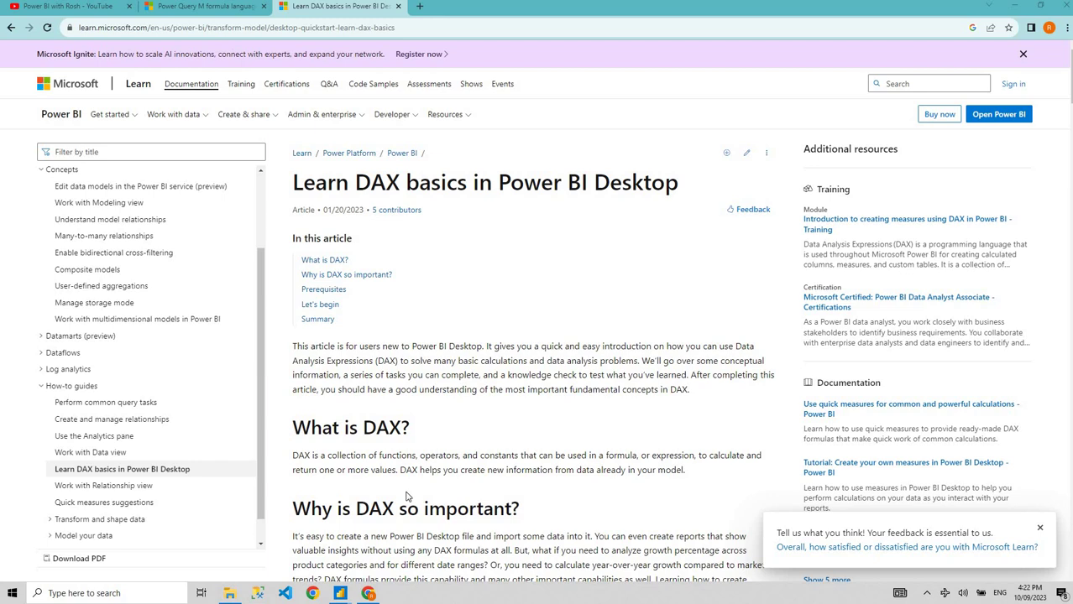
# Step: Switch to the datepicker report, glance at its Data and Model views, and return to Page 2
pyautogui.moveTo(338, 581)
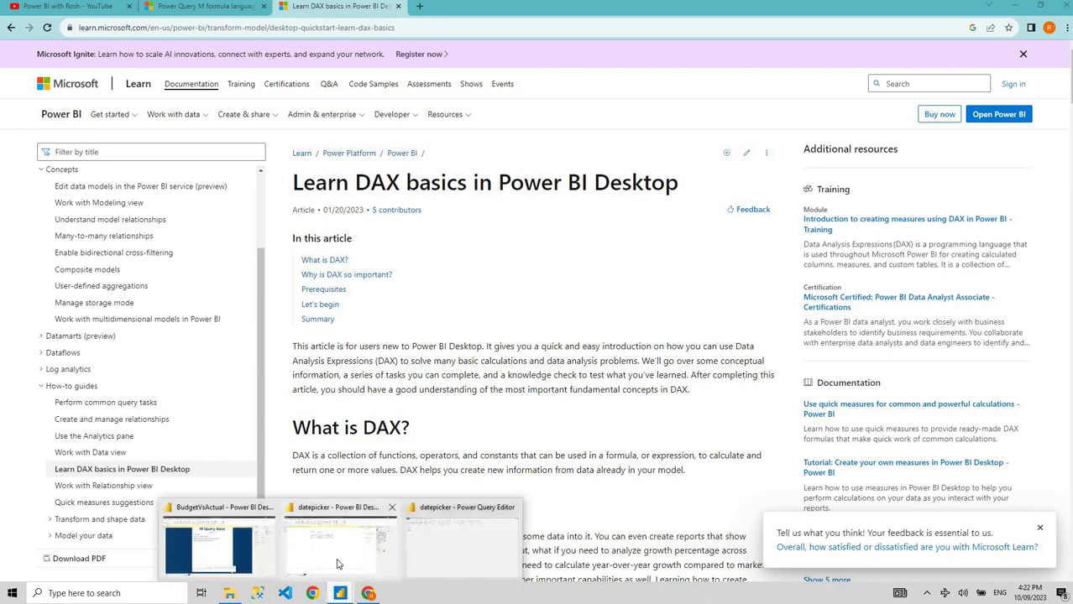
pyautogui.click(339, 562)
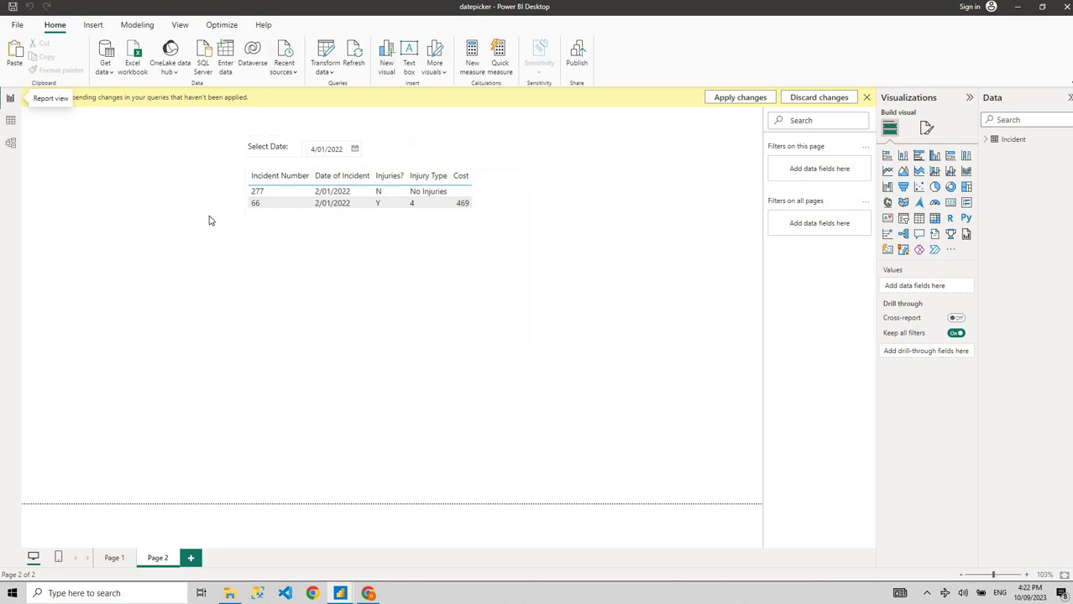
pyautogui.click(12, 138)
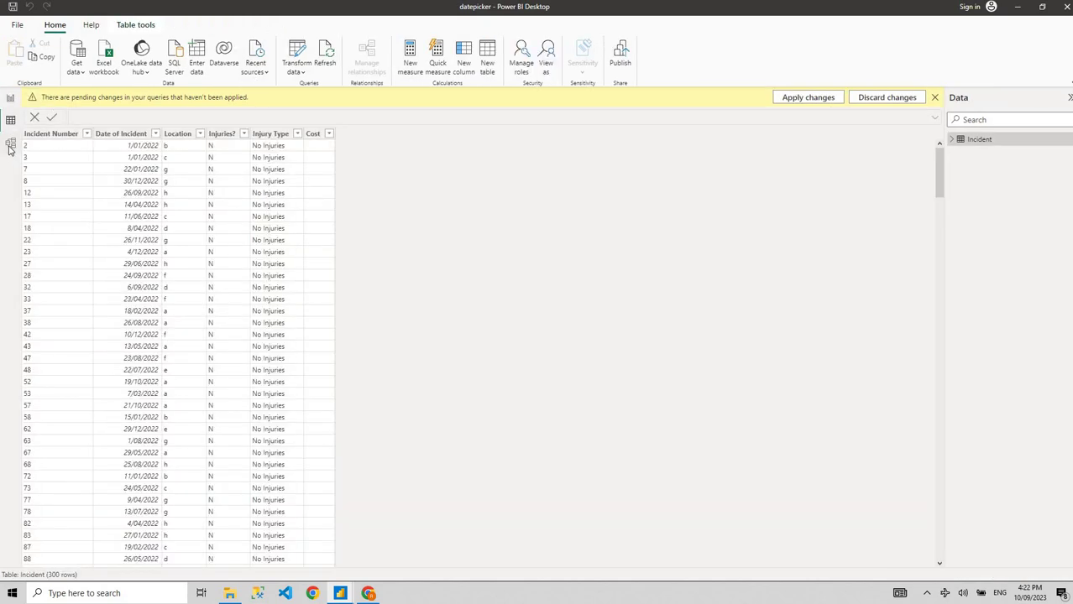
pyautogui.click(11, 144)
pyautogui.click(11, 99)
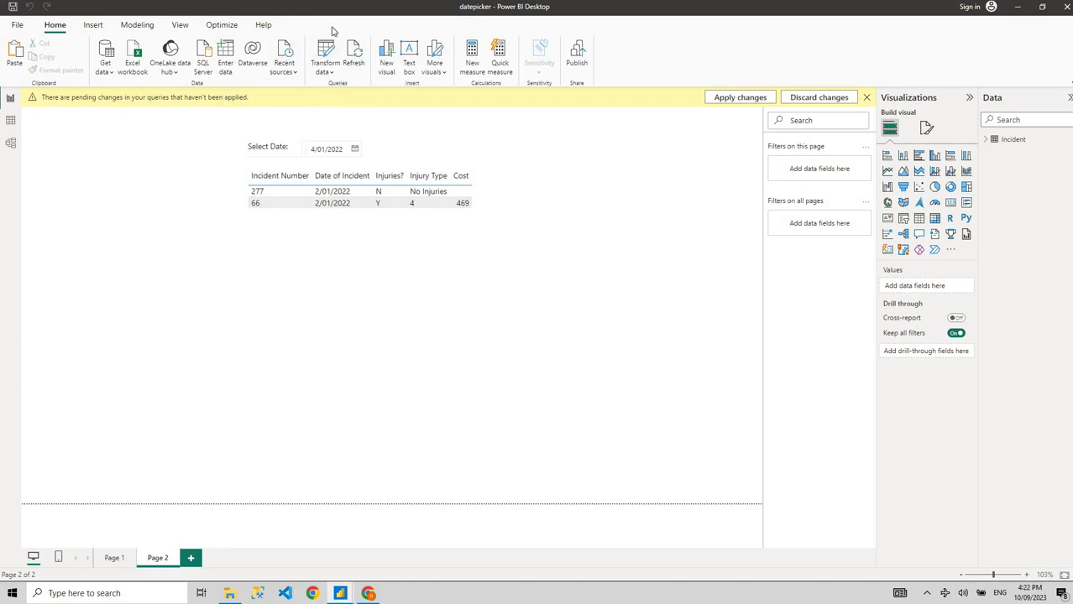
# Step: Launch Power Query Editor and preview the Incident query's 7 columns and 300 rows
pyautogui.click(326, 53)
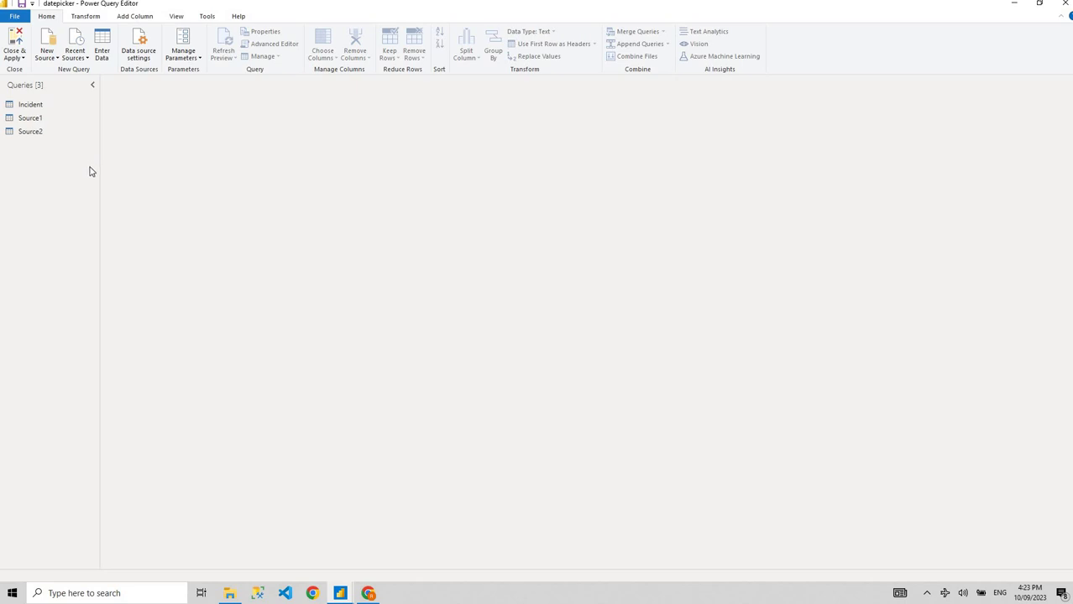
pyautogui.click(42, 107)
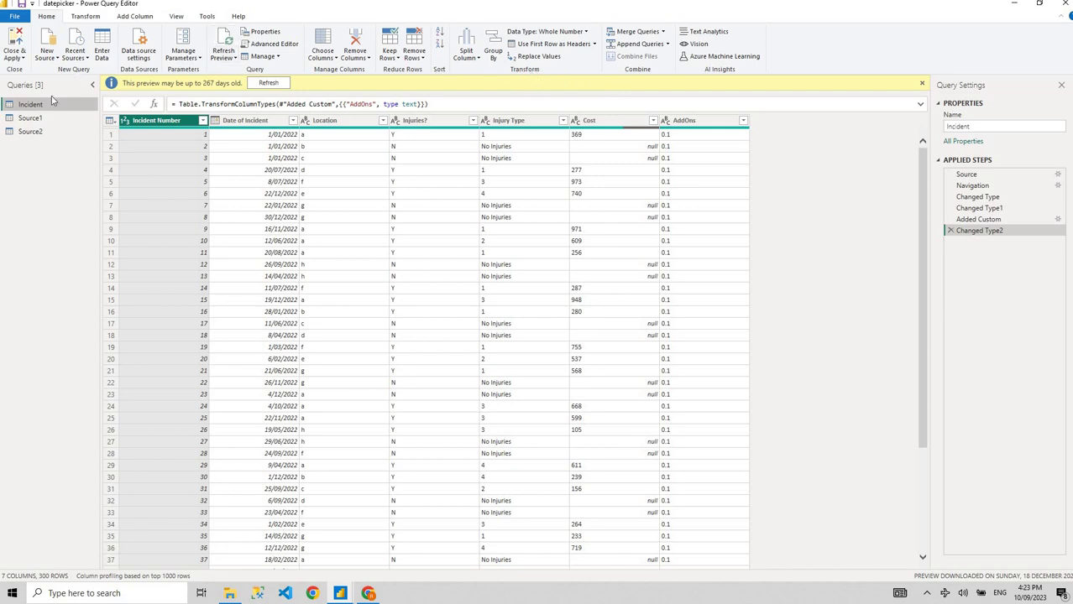
pyautogui.click(282, 45)
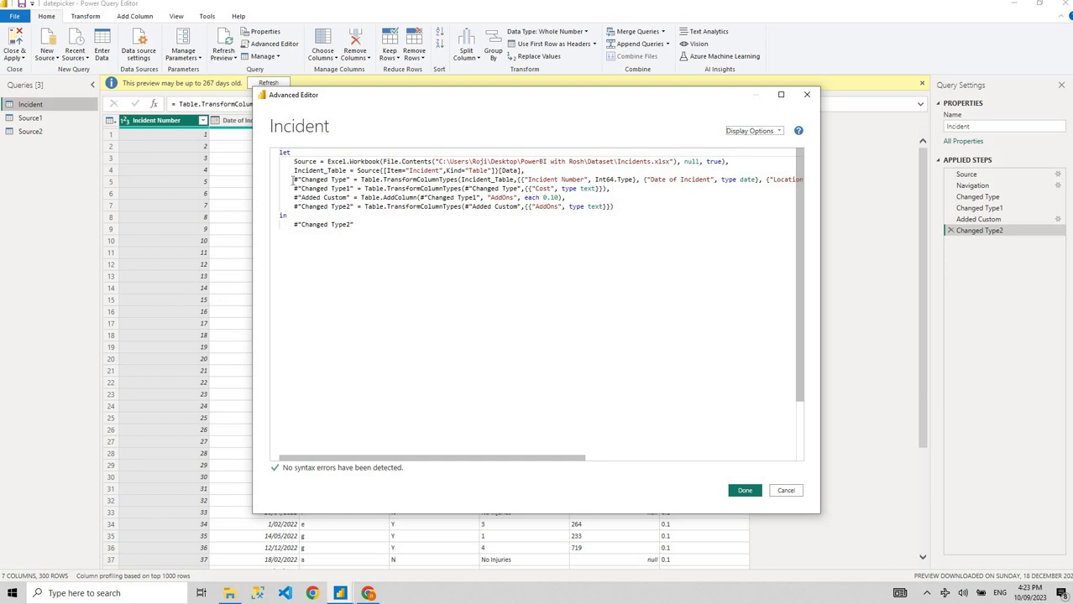
pyautogui.moveTo(293, 180); pyautogui.dragTo(380, 179)
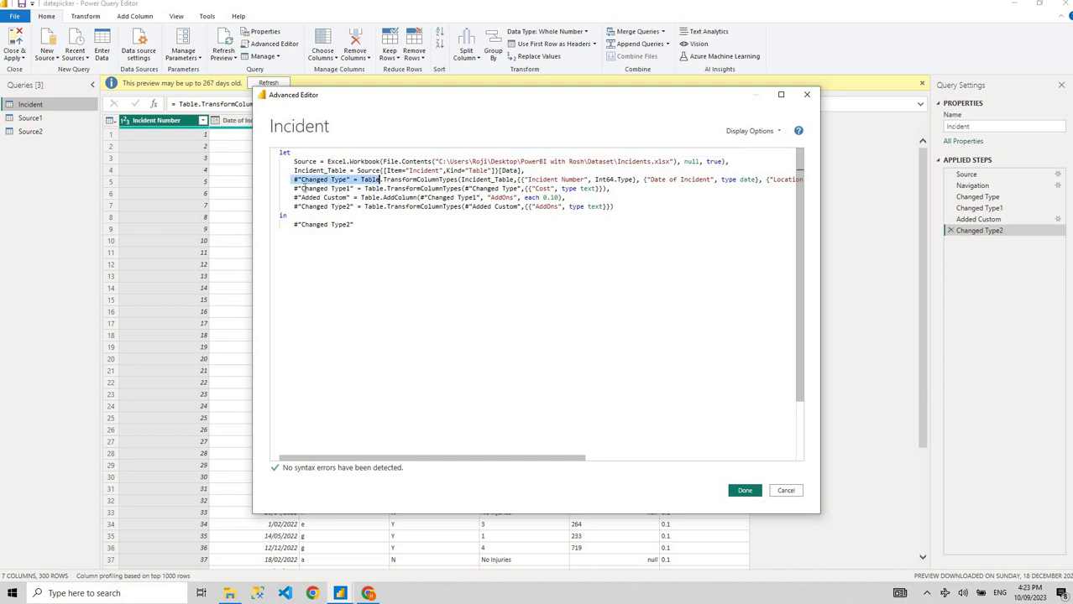
pyautogui.moveTo(303, 189); pyautogui.dragTo(358, 197)
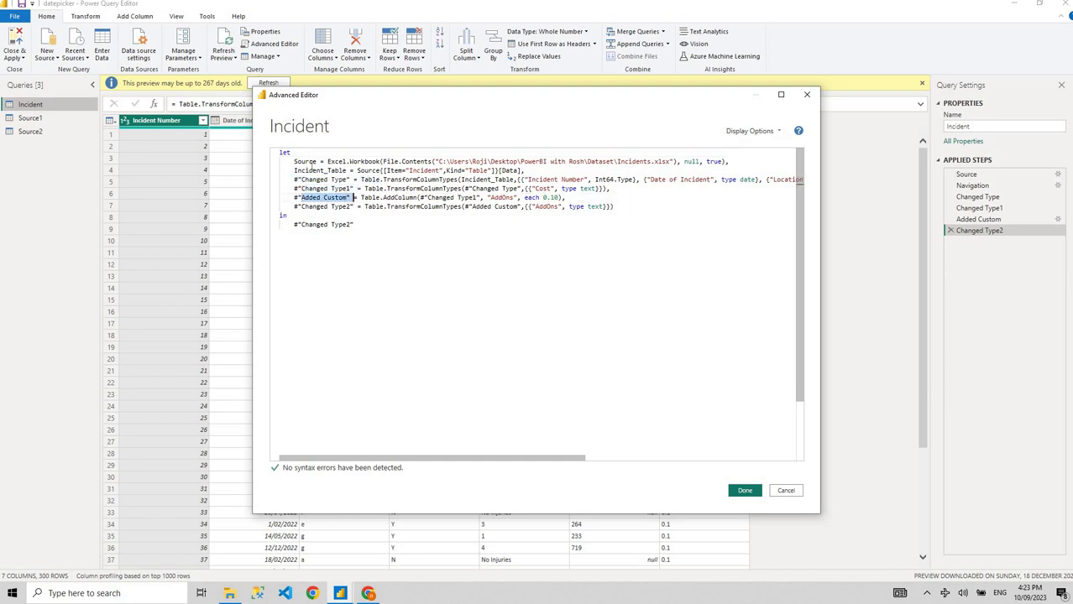
pyautogui.moveTo(311, 162); pyautogui.dragTo(357, 161)
pyautogui.moveTo(428, 161); pyautogui.dragTo(438, 161)
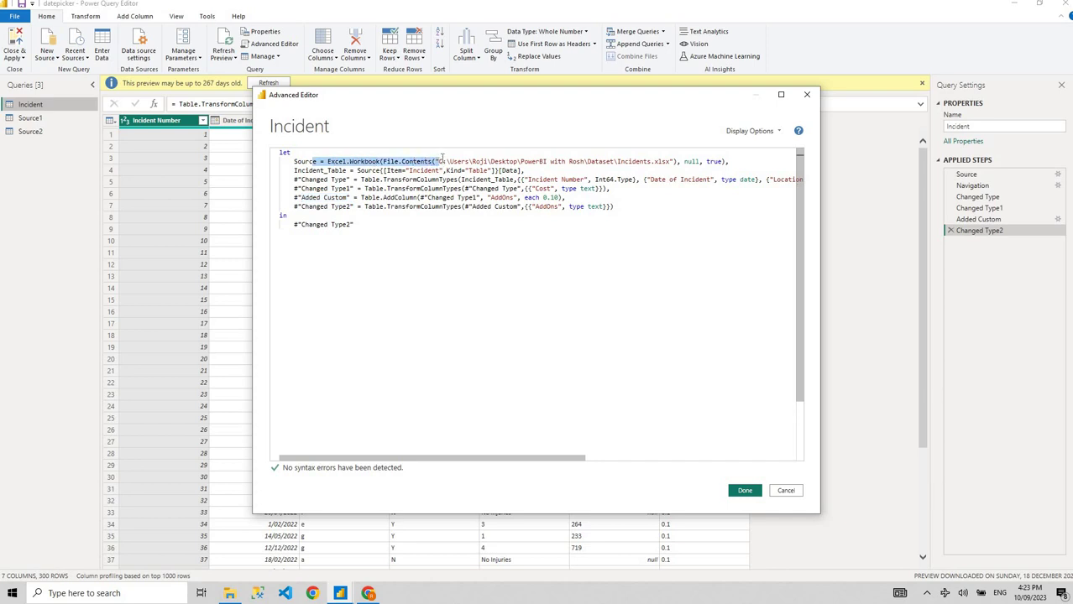
pyautogui.click(785, 490)
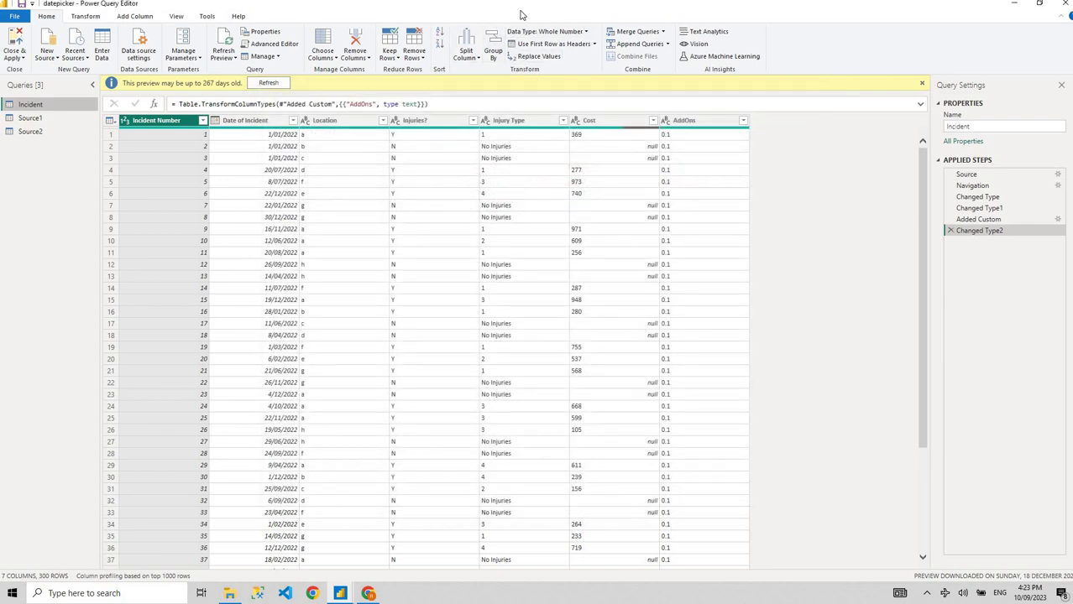
pyautogui.click(284, 44)
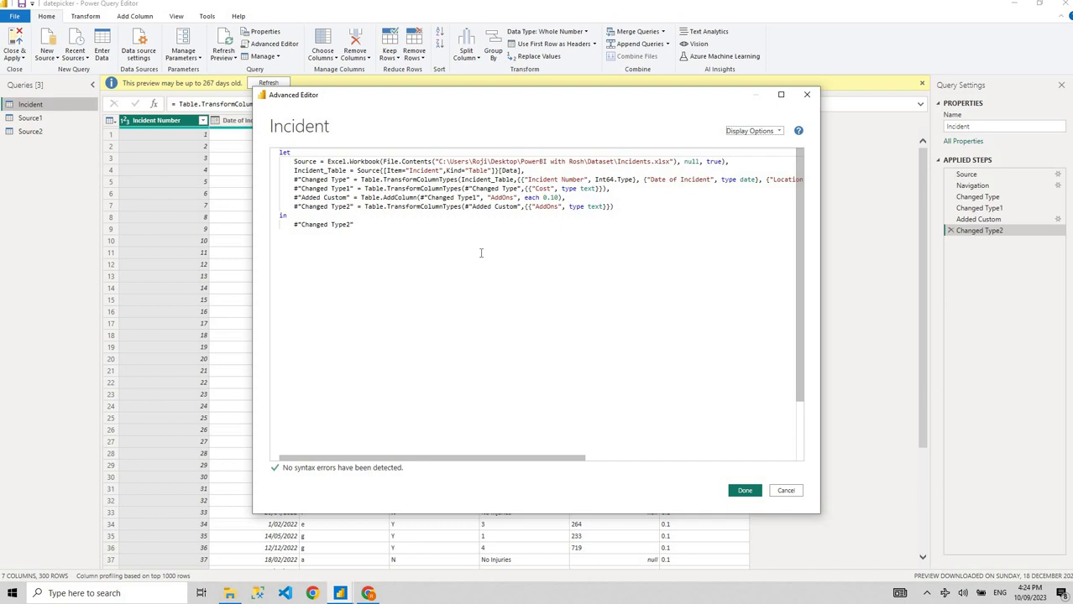
pyautogui.click(786, 491)
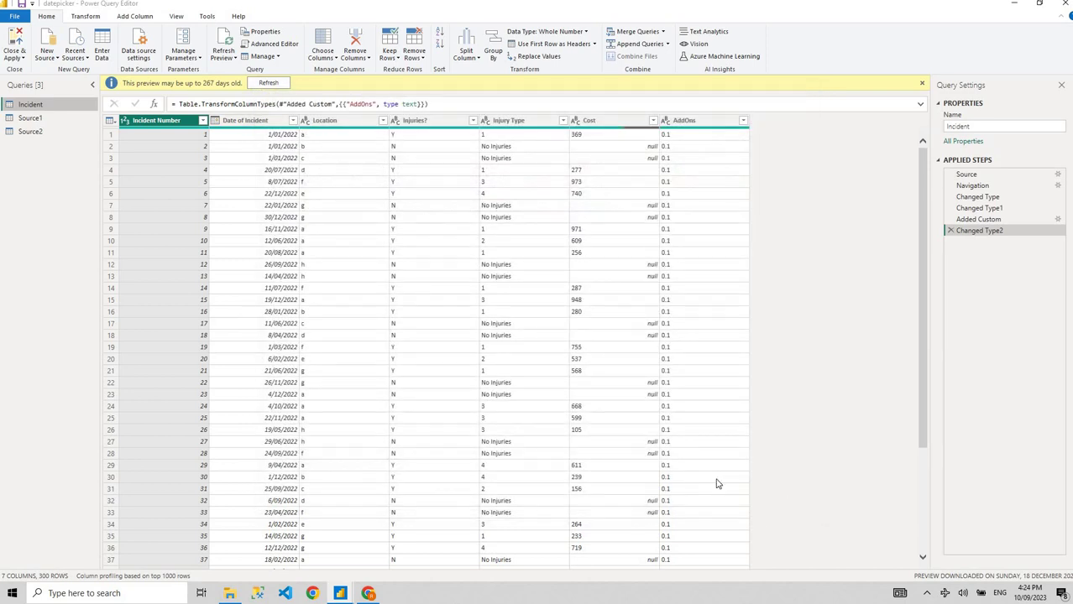
pyautogui.click(368, 593)
pyautogui.click(72, 7)
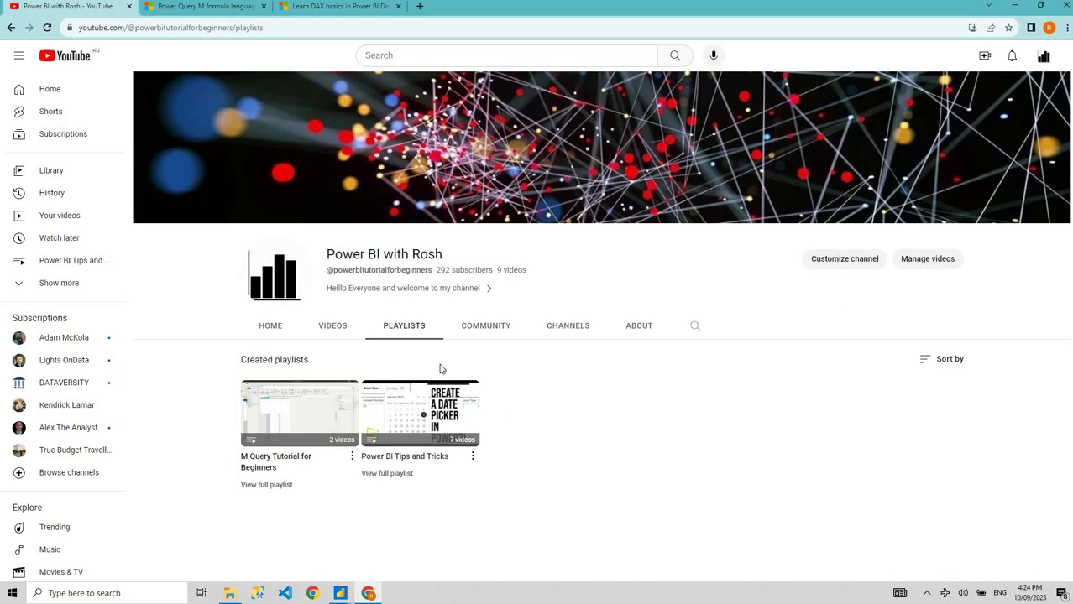
pyautogui.click(335, 335)
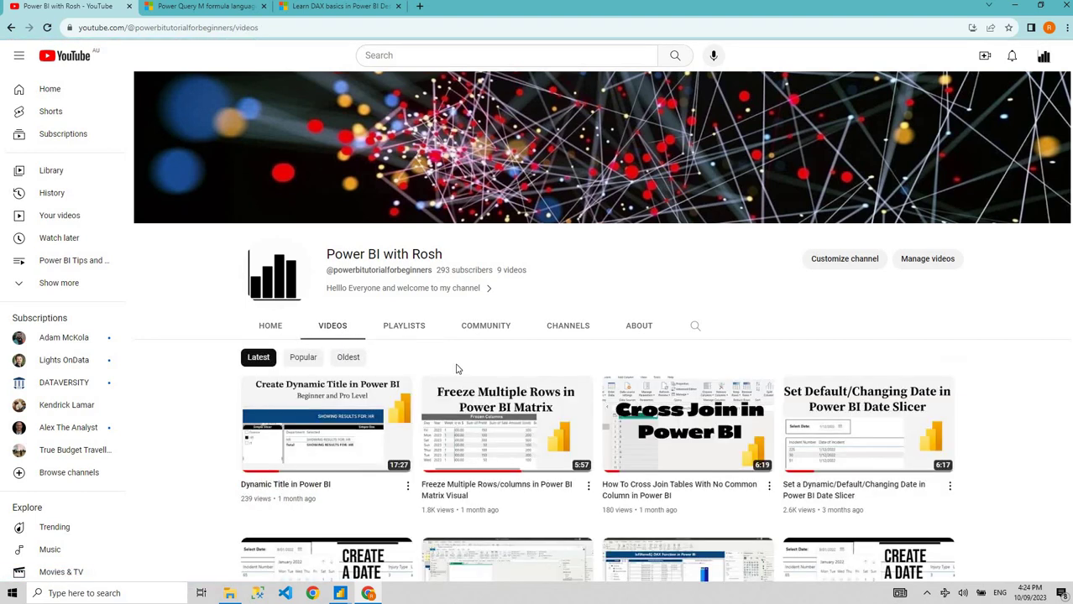
pyautogui.scroll(-1, 506, 365)
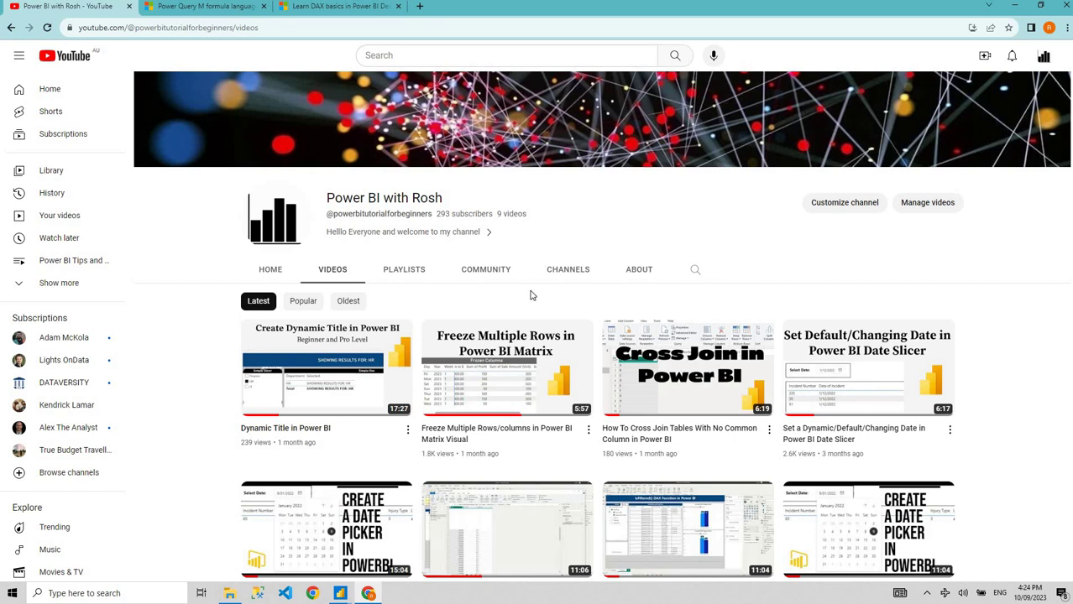
pyautogui.scroll(-1, 872, 304)
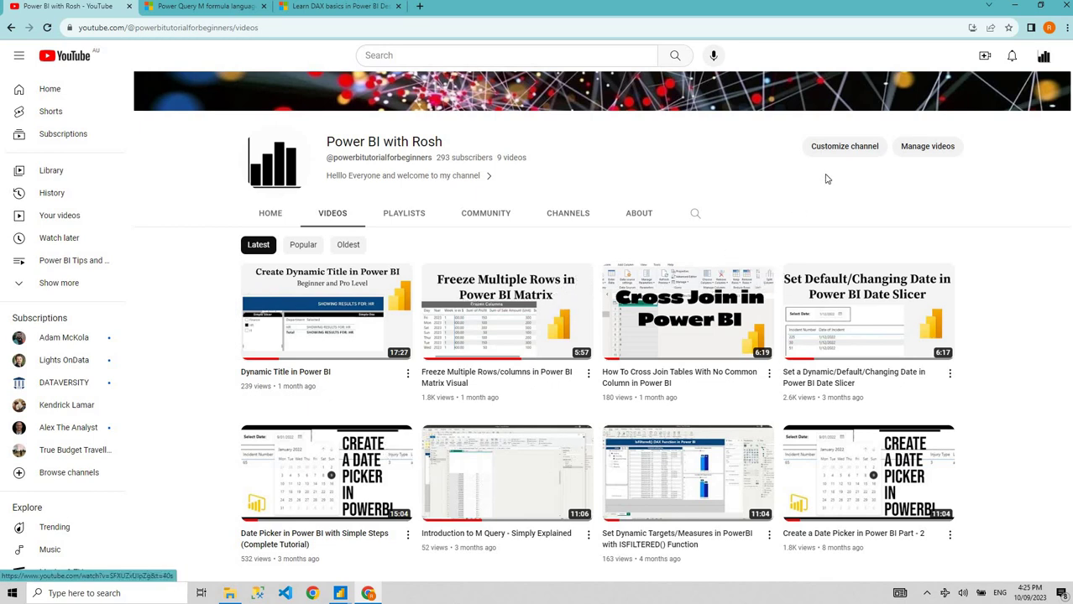
pyautogui.scroll(3, 750, 252)
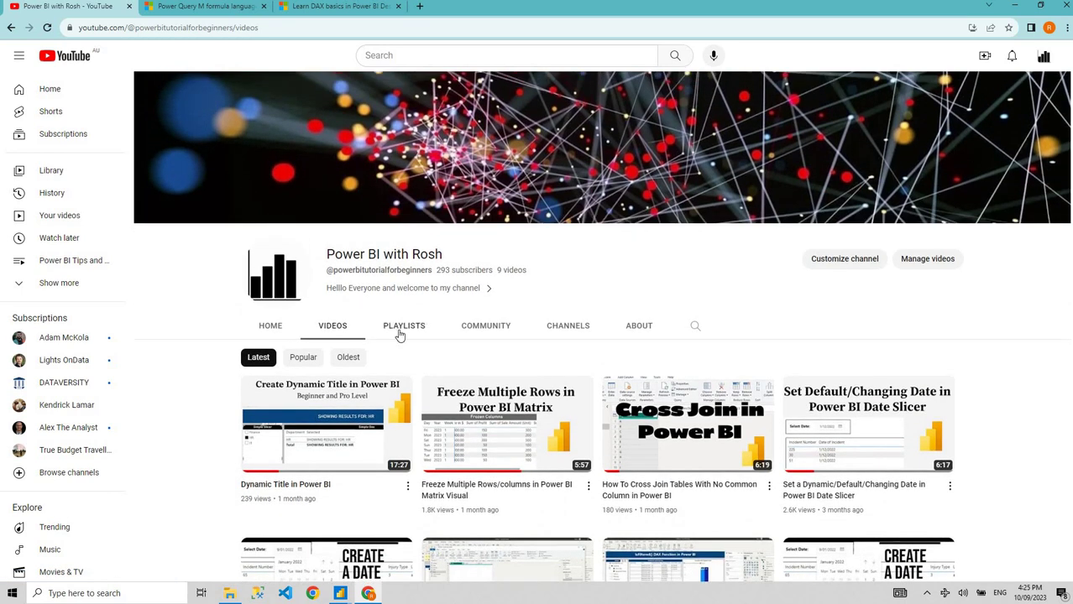
pyautogui.click(401, 329)
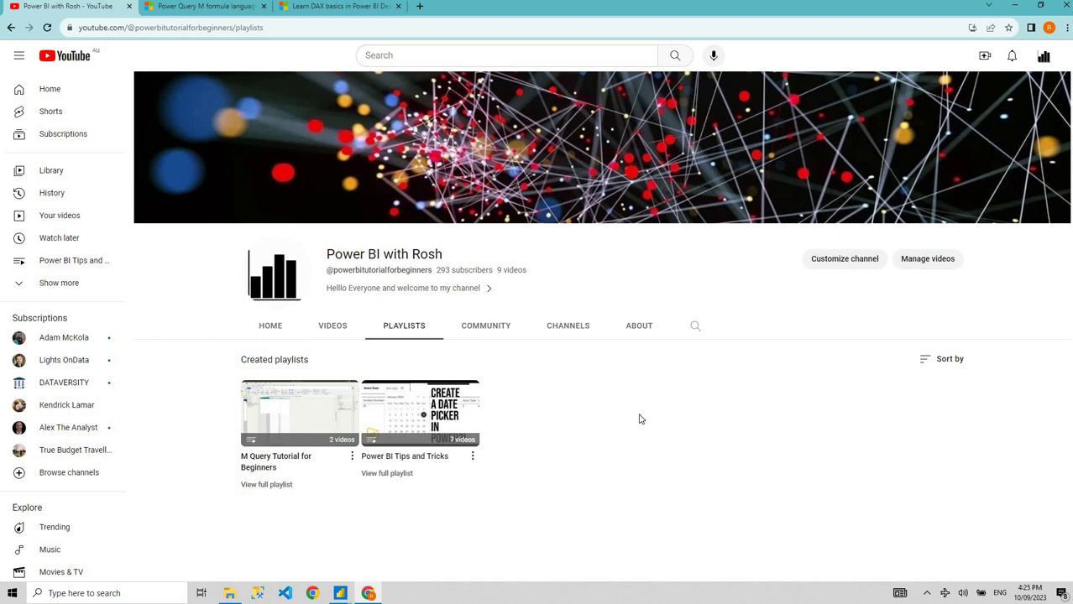
pyautogui.click(369, 594)
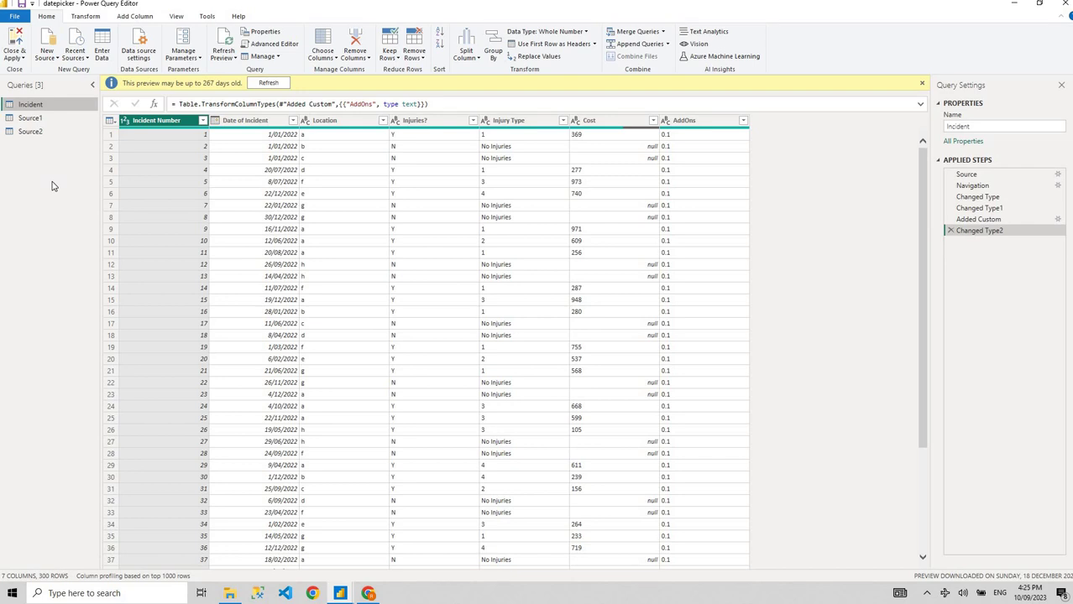
# Step: Select the Date of Incident column and bring up the Add Column ribbon commands
pyautogui.click(237, 122)
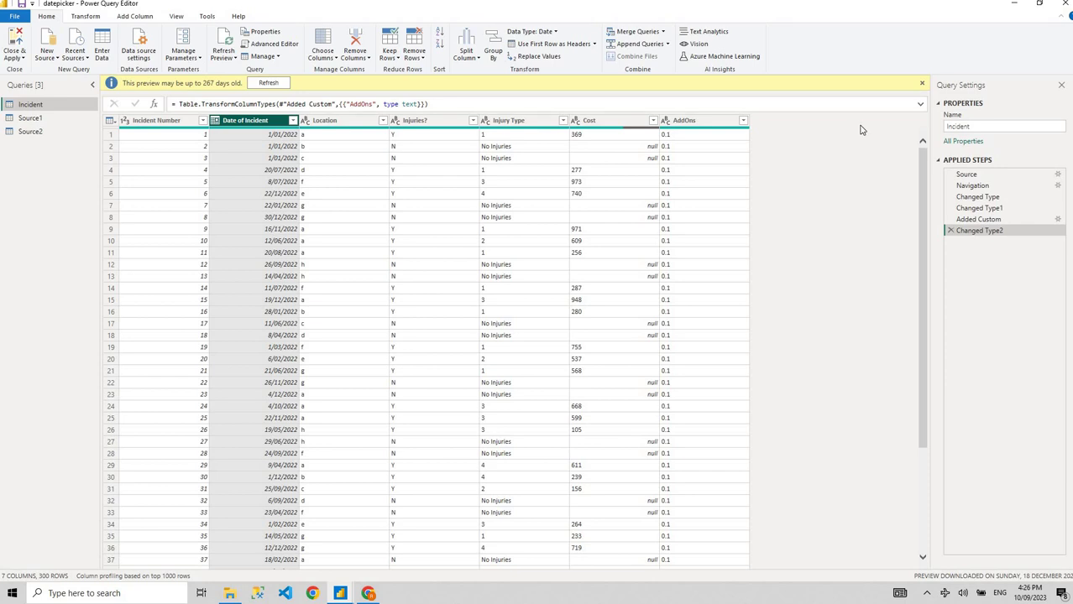
pyautogui.click(126, 17)
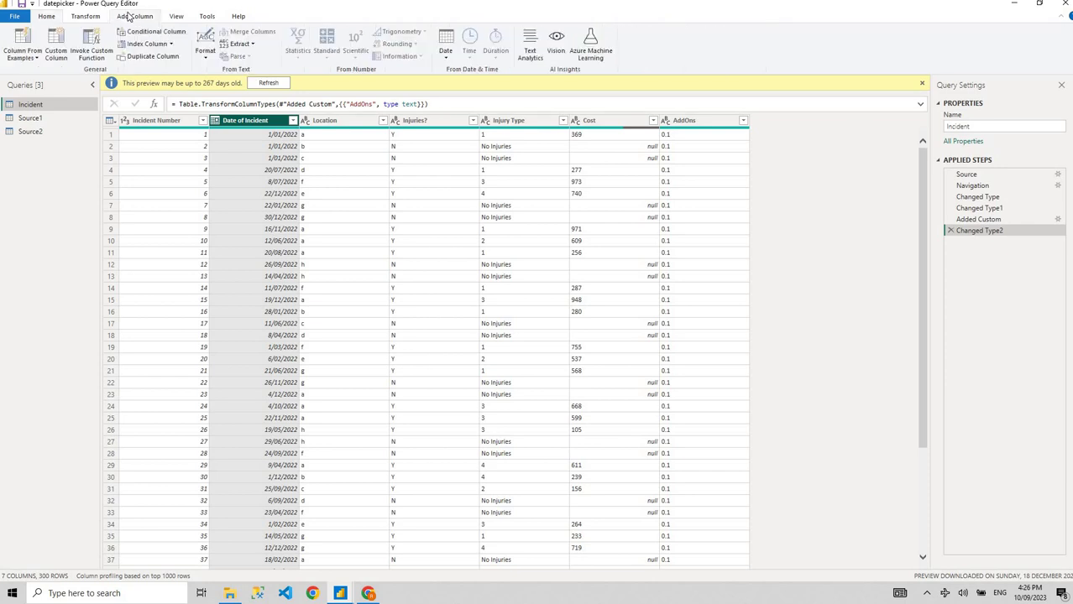
# Step: Start a Custom Column named Date1, leaving its formula box empty and ready for input
pyautogui.click(56, 37)
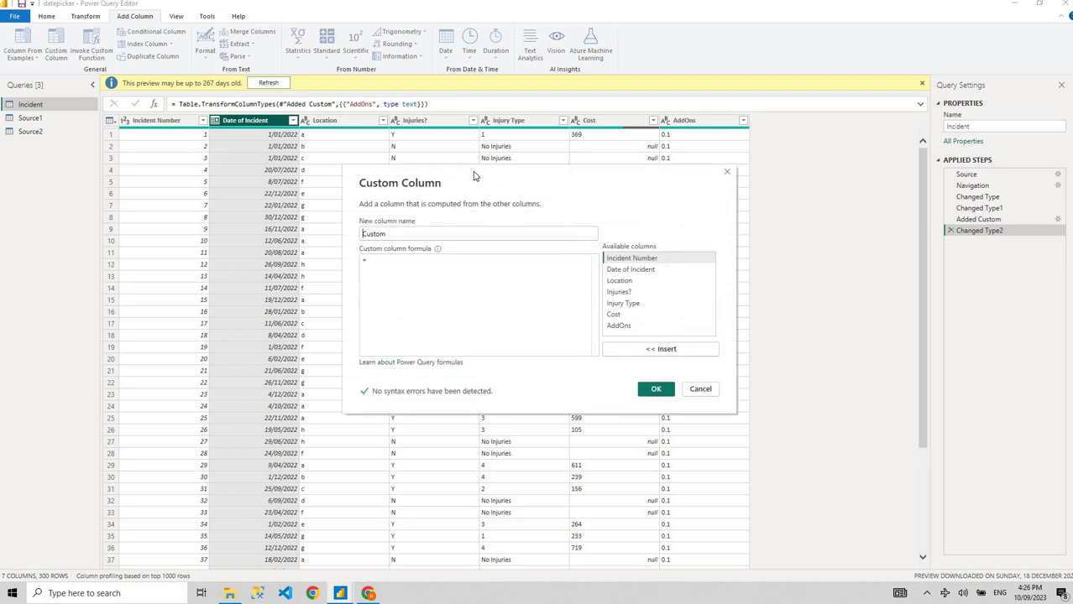
pyautogui.moveTo(474, 173); pyautogui.dragTo(543, 173)
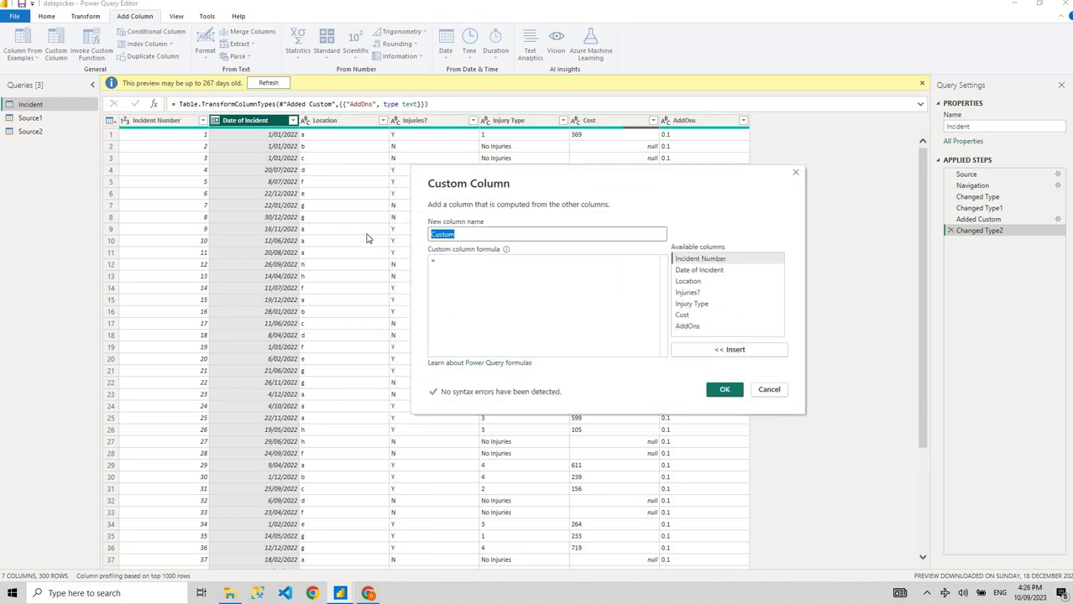
pyautogui.write('Date')
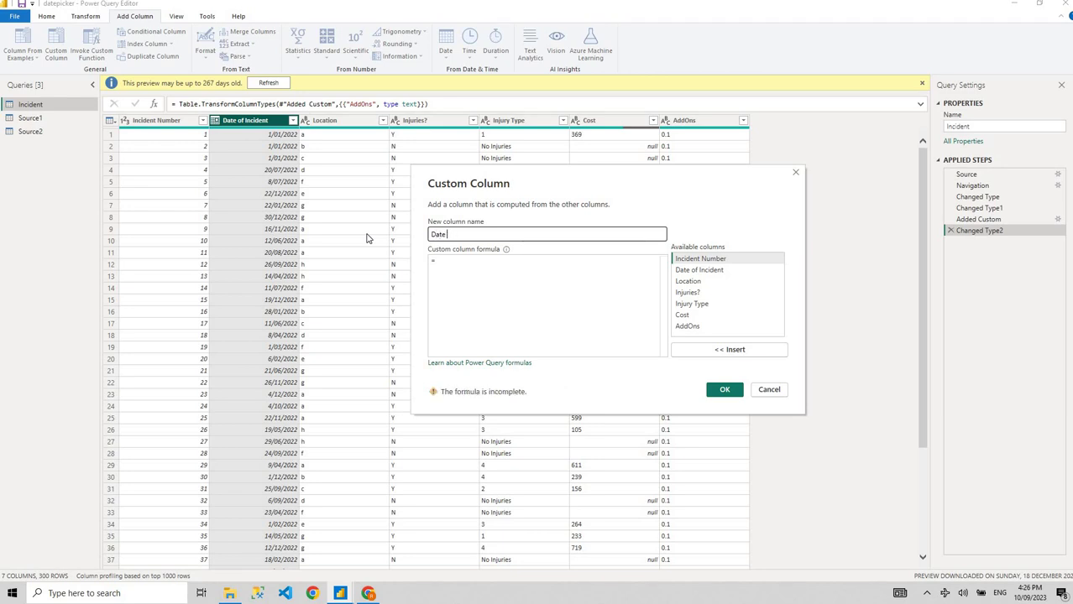
pyautogui.write(' co')
pyautogui.press('BackSpace')
pyautogui.press('BackSpace')
pyautogui.press('BackSpace')
pyautogui.write('1')
pyautogui.click(463, 270)
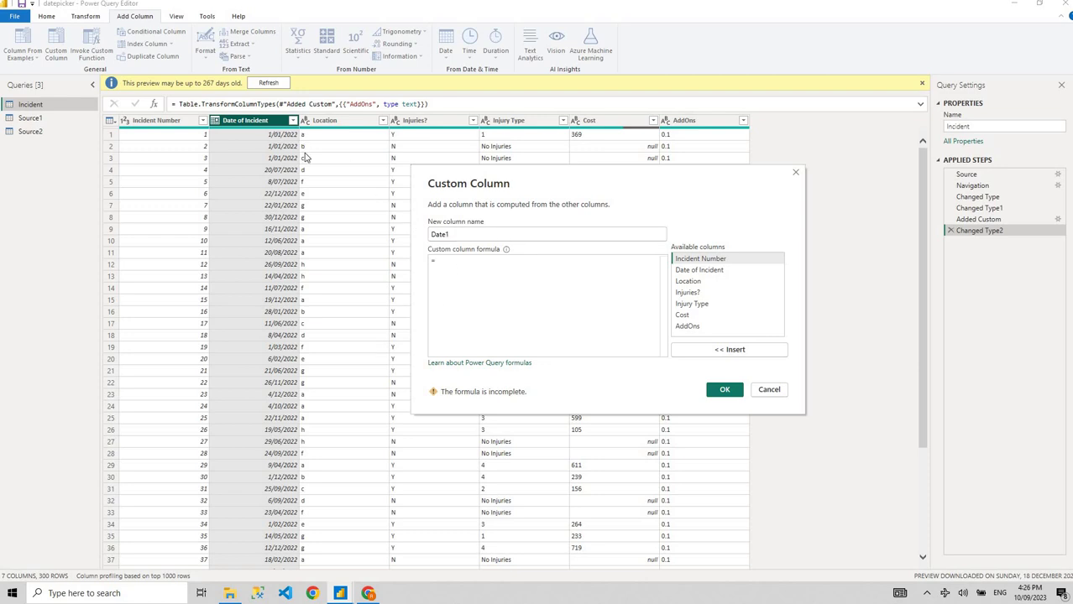